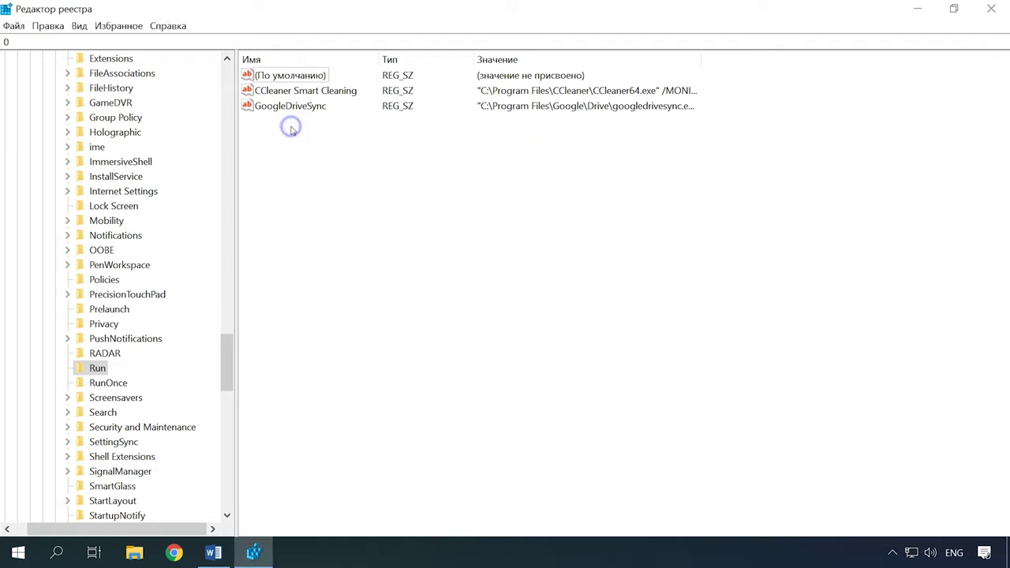
Step: Create a new string value named Ccleaner in the Run key
right_click(291, 131)
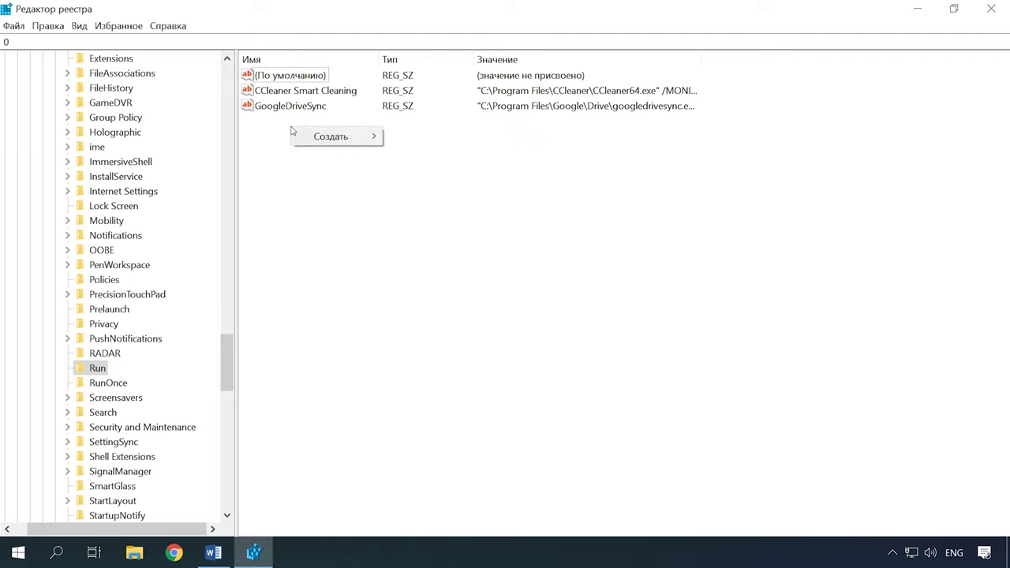
mouse_move(360, 146)
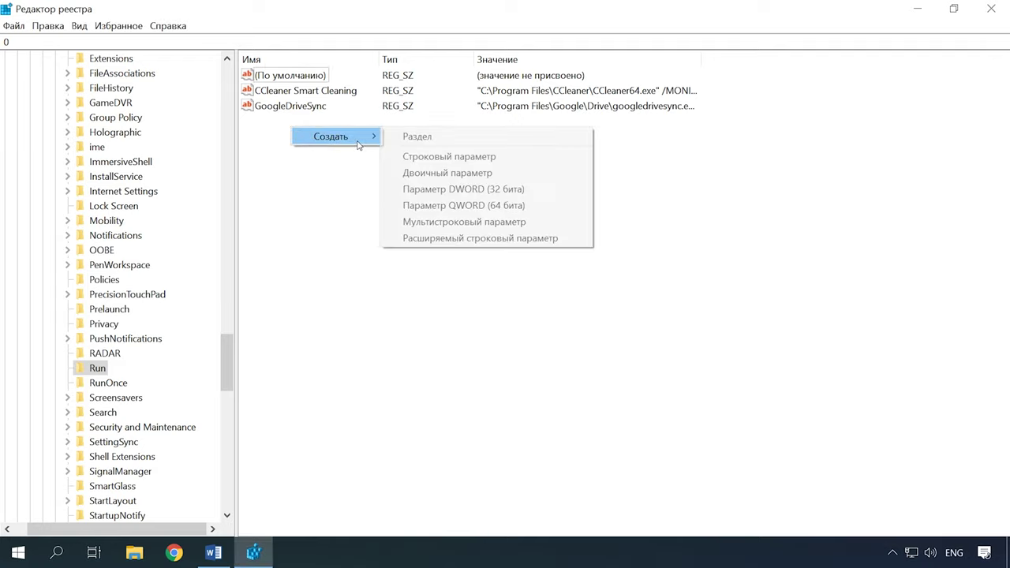
click(469, 158)
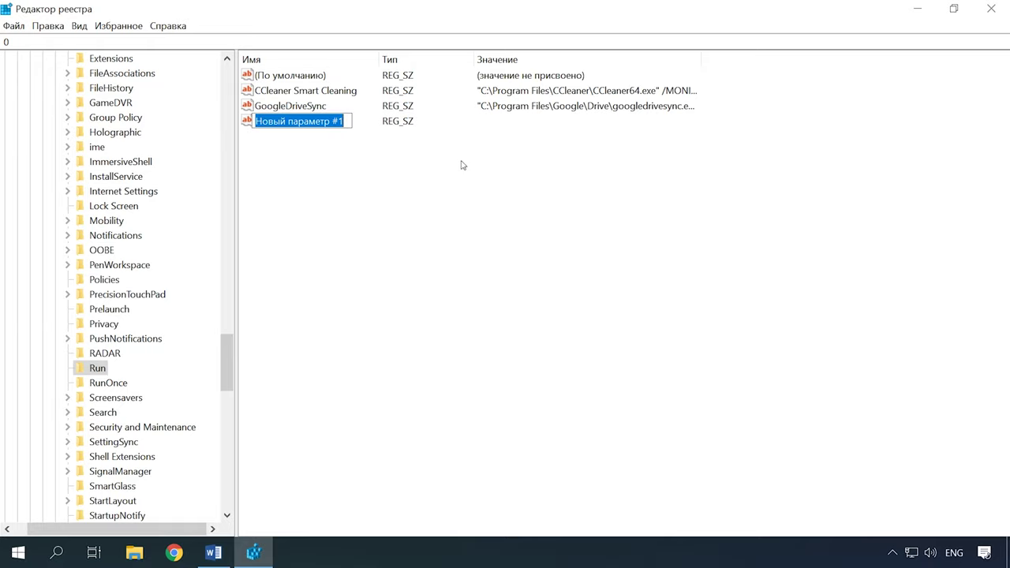
text(Ccleaner)
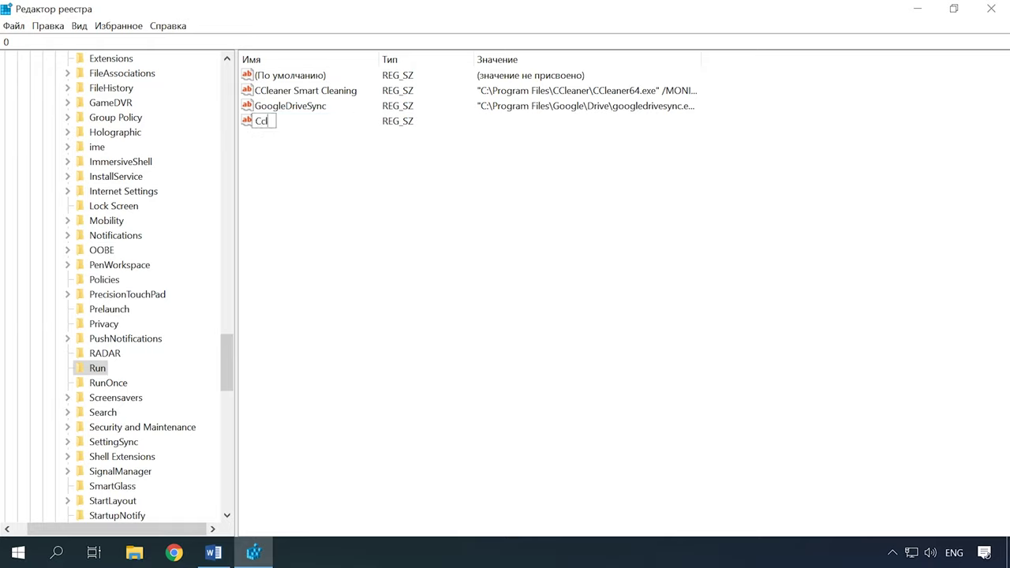
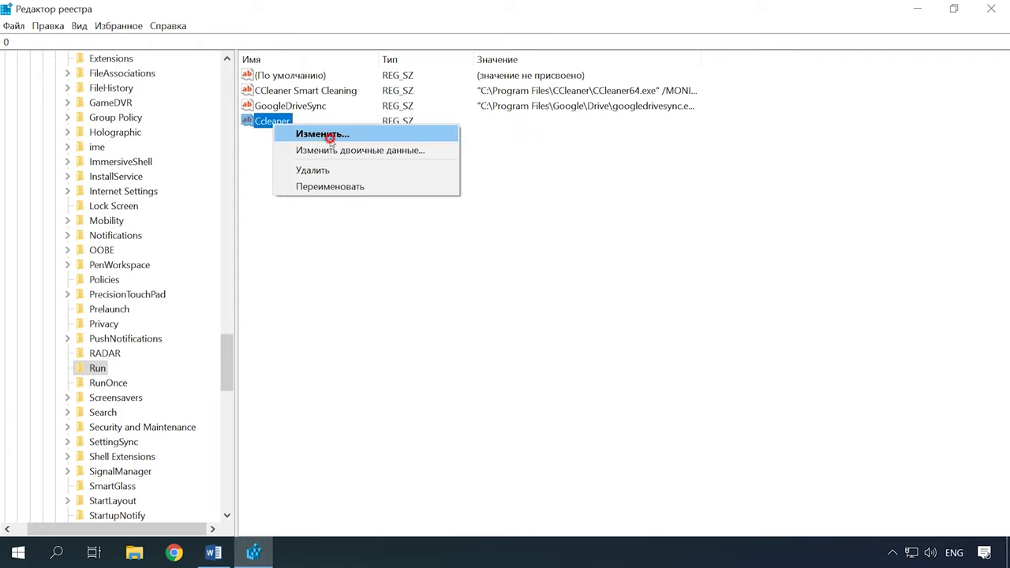
Step: Open the Ccleaner value for editing and copy the target path, without quotation marks, from the properties of the desktop CCleaner shortcut
click(330, 136)
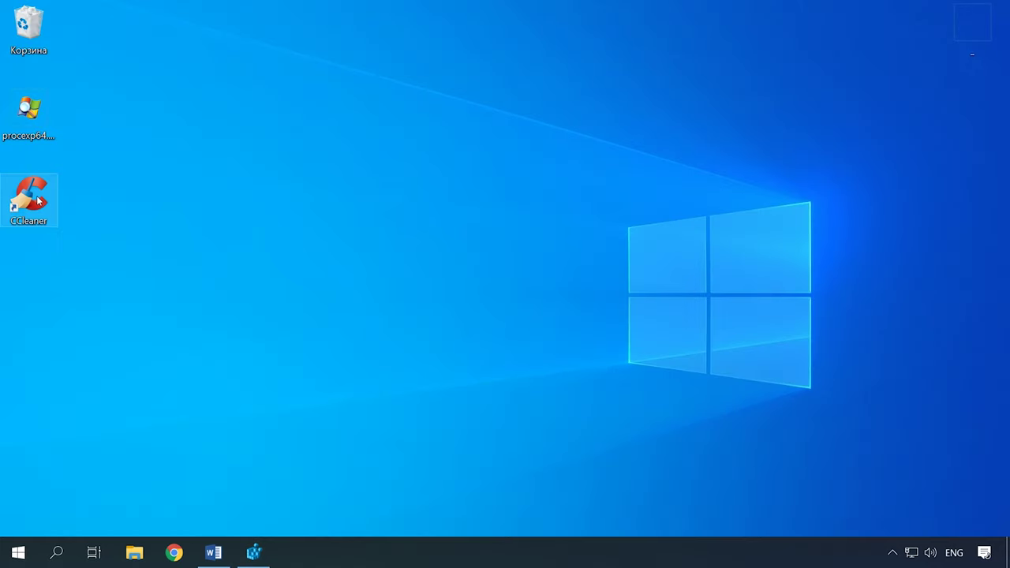
right_click(18, 203)
click(47, 524)
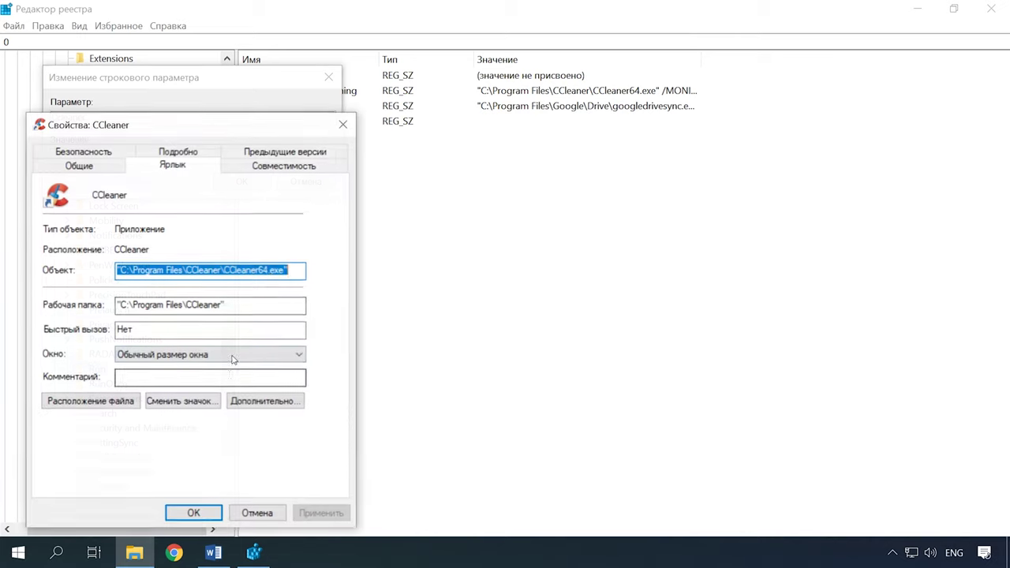
key(End)
key(Left)
key(shift+Left)
key(shift+Left)
key(shift+Left)
key(shift+Left)
key(shift+Left)
key(shift+Left)
key(shift+Left)
key(shift+Left)
key(shift+Left)
key(shift+Left)
key(shift+Left)
key(shift+Left)
key(shift+Left)
key(shift+Left)
key(shift+Left)
key(shift+Left)
key(shift+Left)
key(shift+Left)
key(shift+Left)
key(shift+Left)
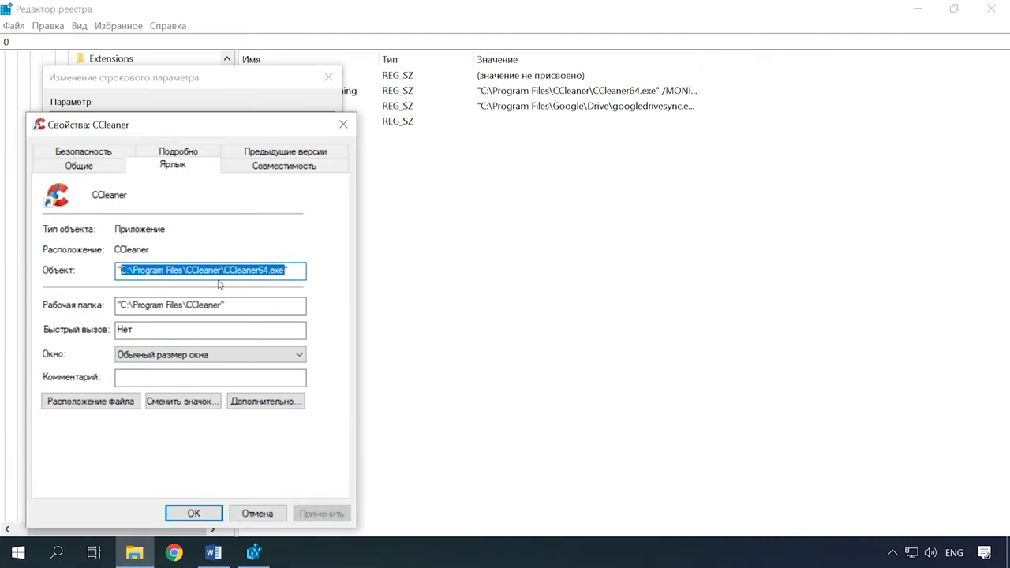
right_click(199, 272)
click(237, 324)
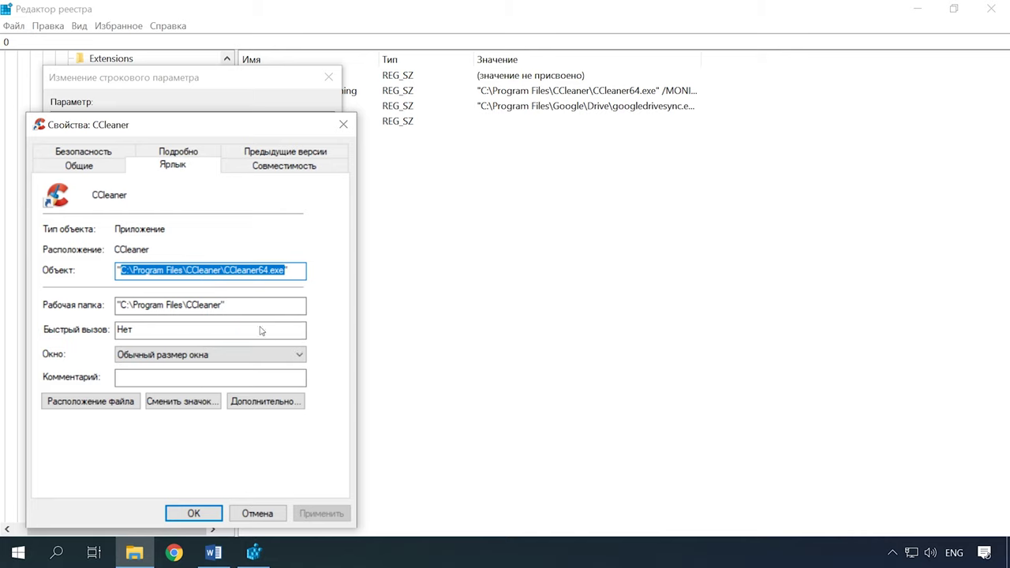
click(196, 514)
Step: Paste C:\Program Files\CCleaner\CCleaner64.exe as the data of the Ccleaner string value and confirm the edit
right_click(79, 156)
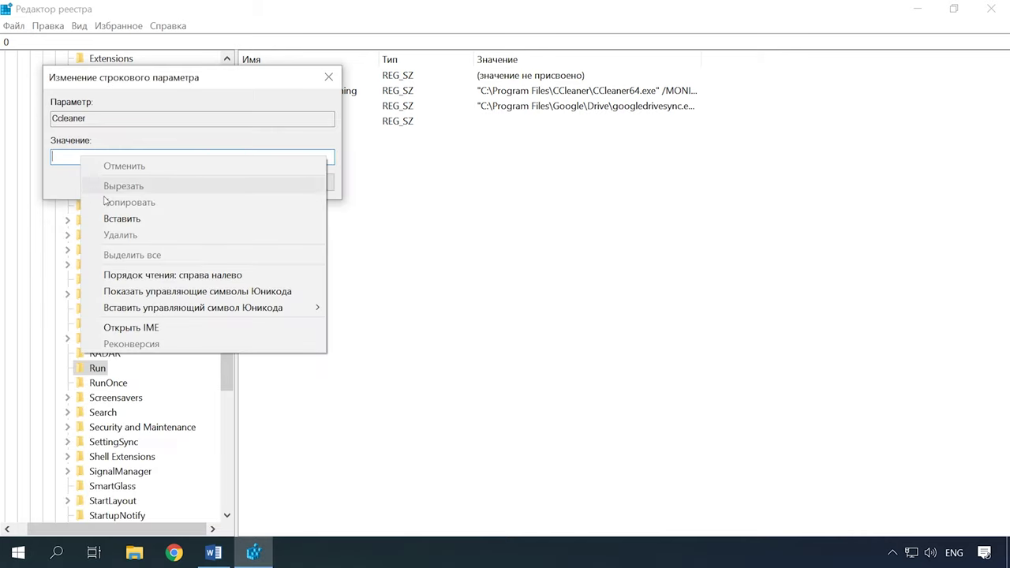
click(135, 225)
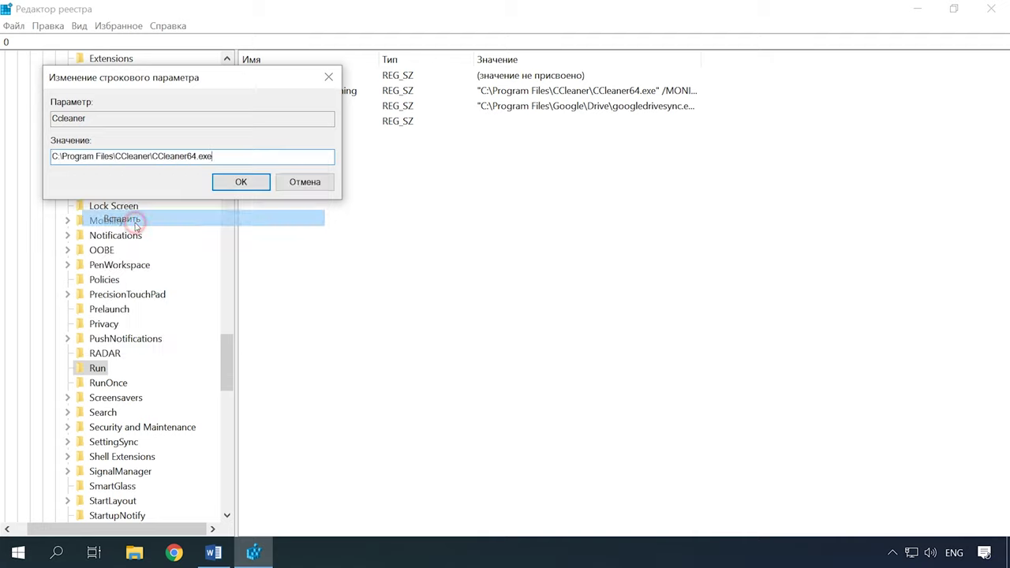
click(241, 182)
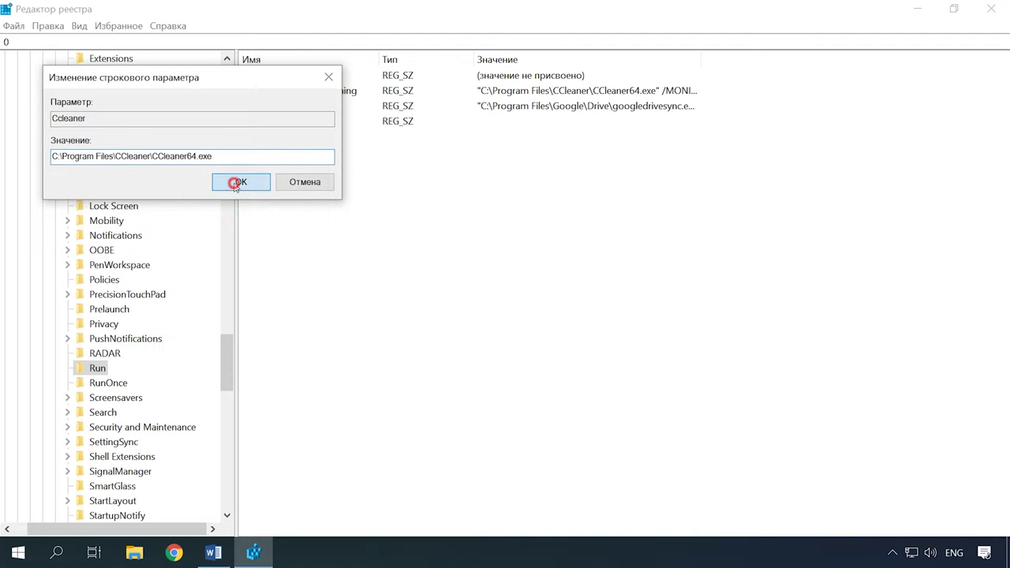
click(324, 174)
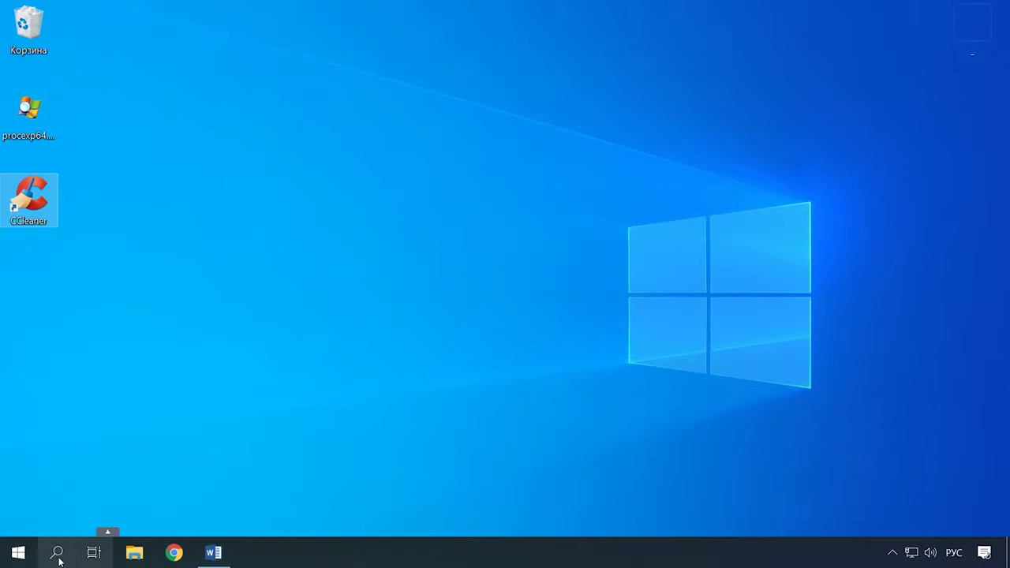
Step: Search Windows for "пла", open Task Scheduler (Планировщик заданий), and select its local root
click(59, 557)
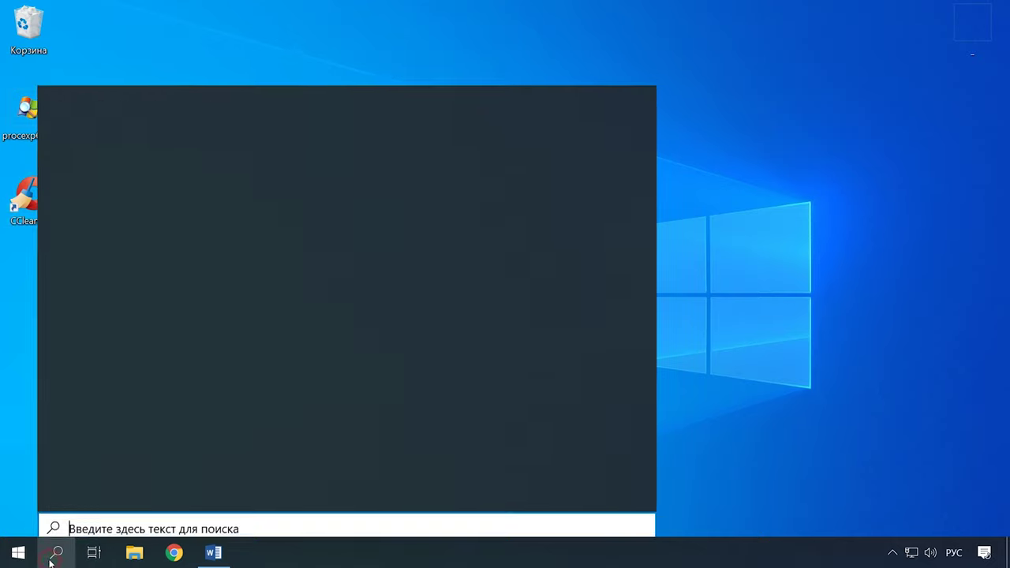
text(пла)
click(154, 188)
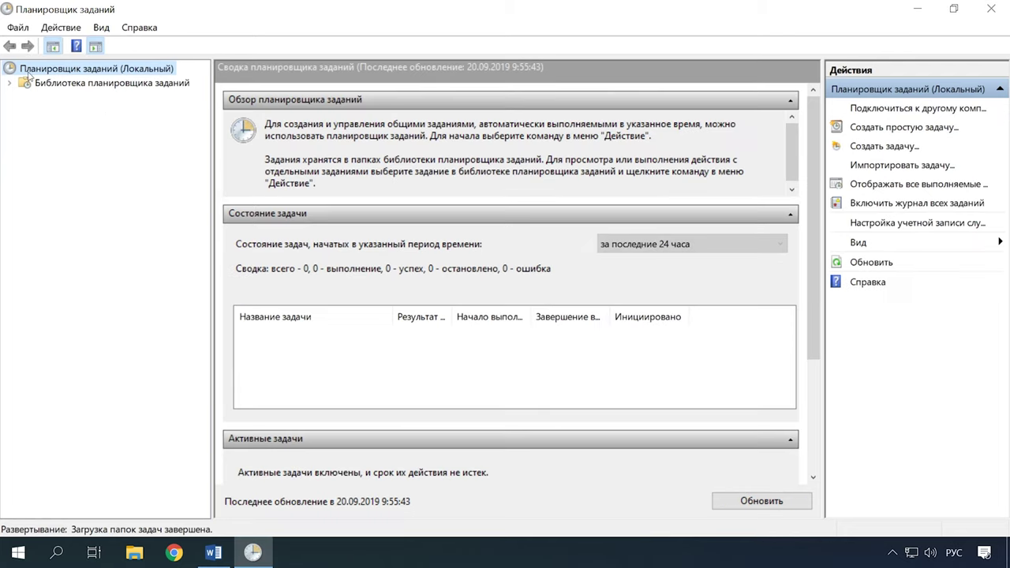
click(134, 70)
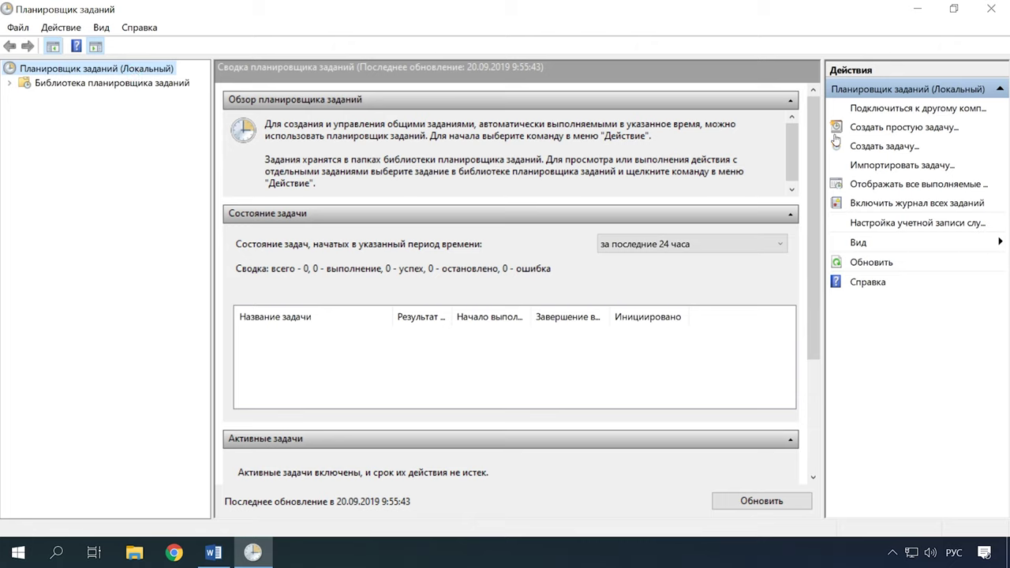
Step: Start a new basic task named Ccleaner and proceed to its trigger settings
click(903, 129)
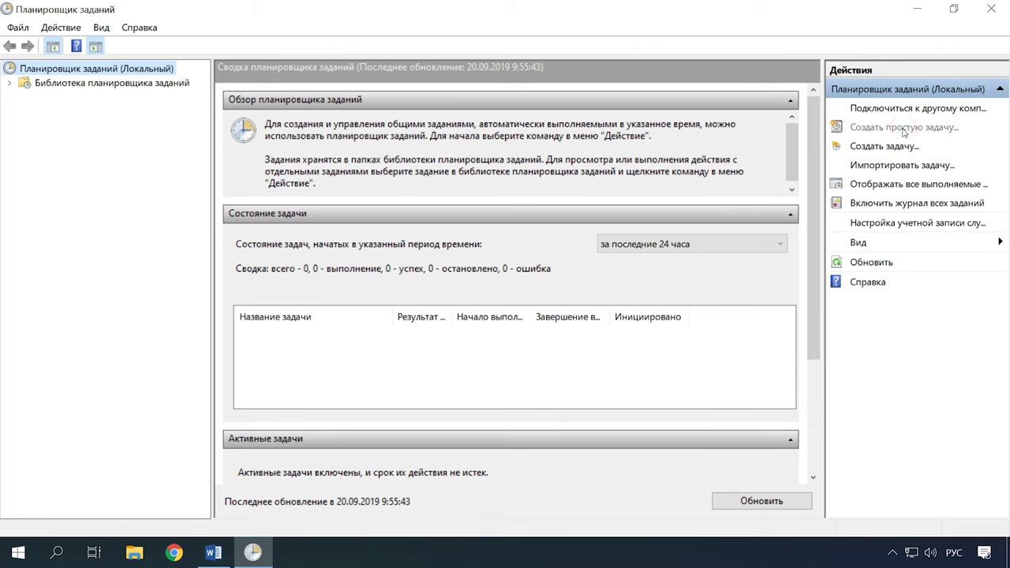
key(alt+shift)
text(Ccleaner)
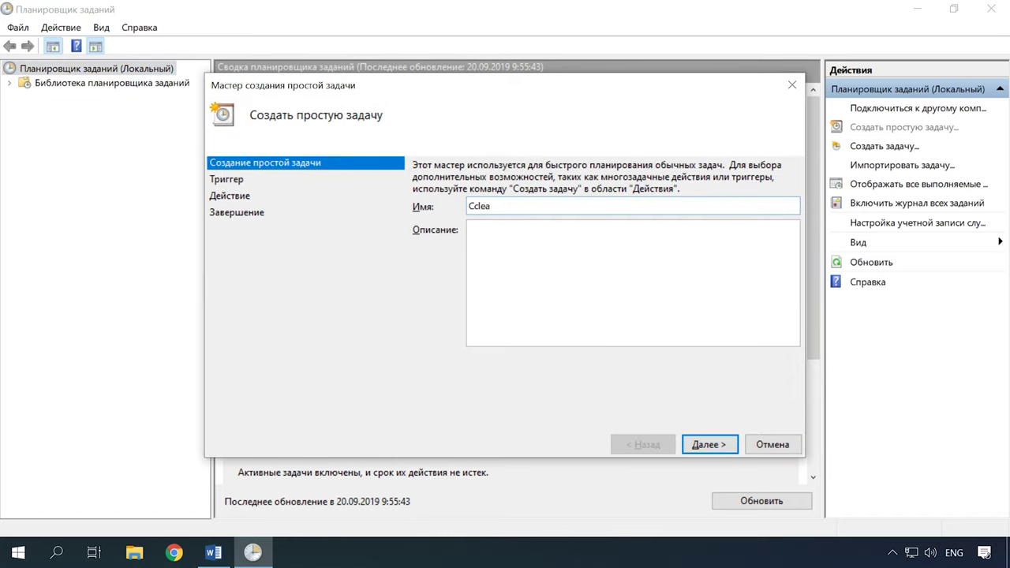
click(715, 447)
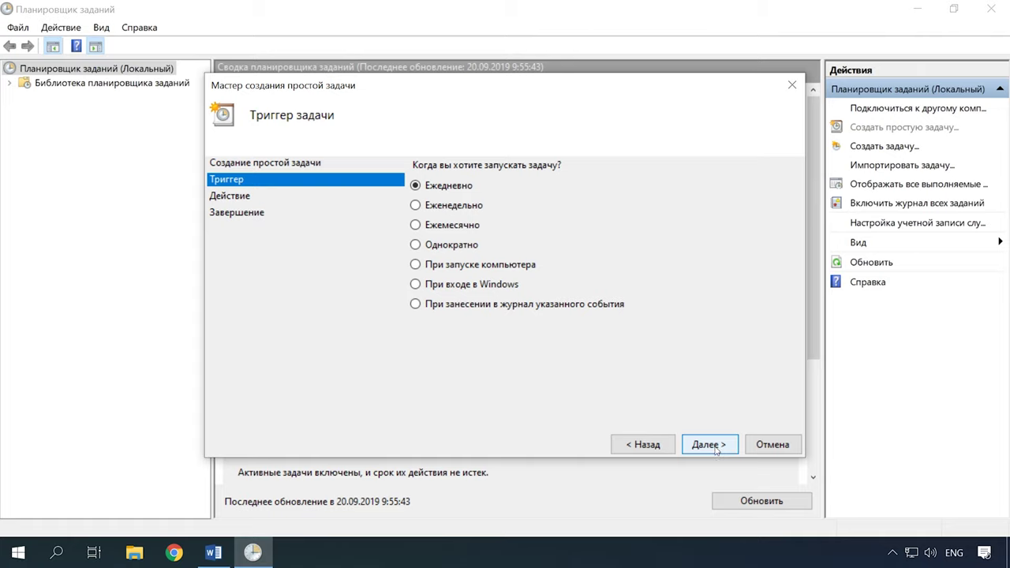
Step: Set the task to trigger at computer startup (При запуске компьютера), with starting a program as its action
click(415, 266)
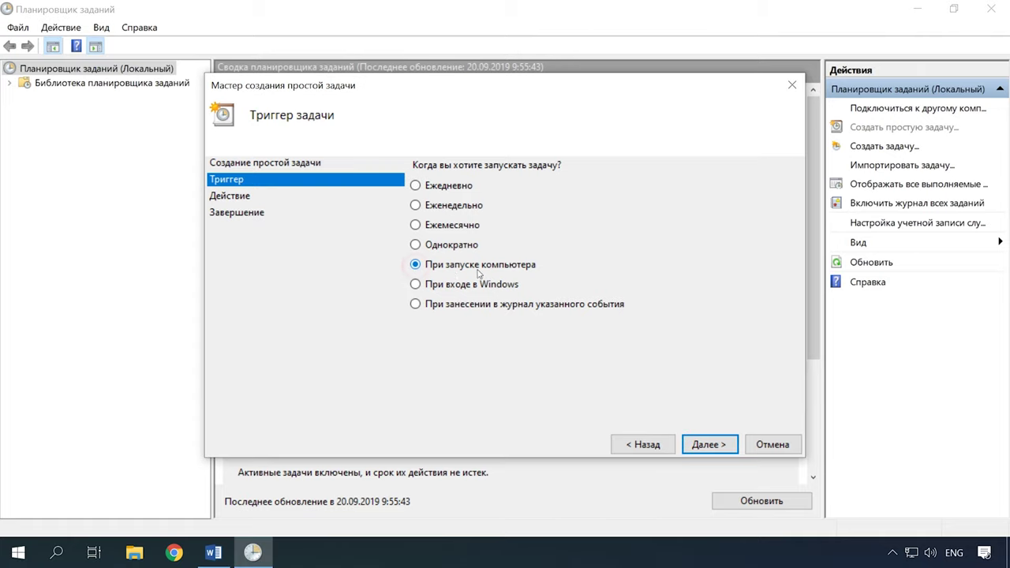
click(711, 446)
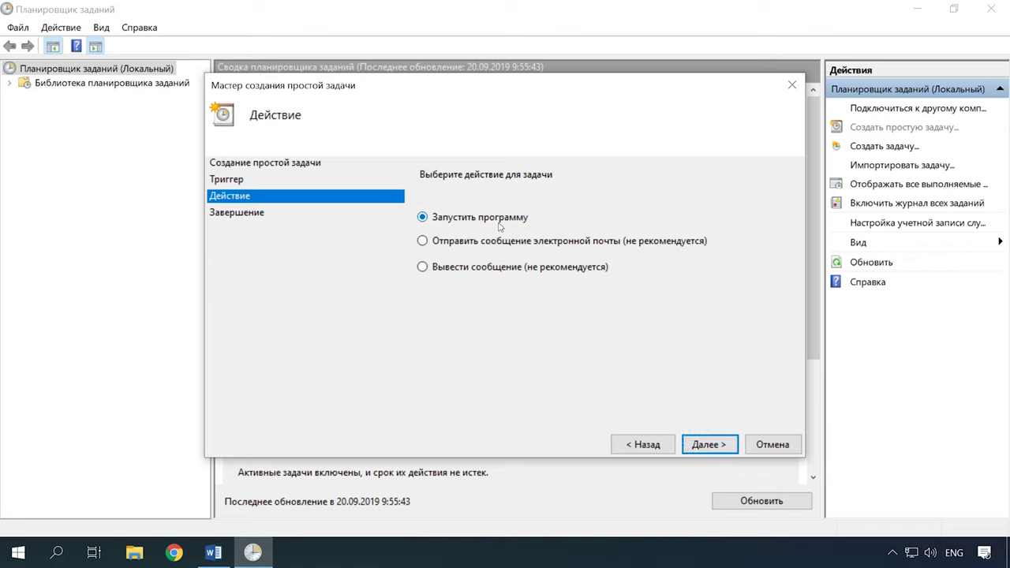
click(709, 447)
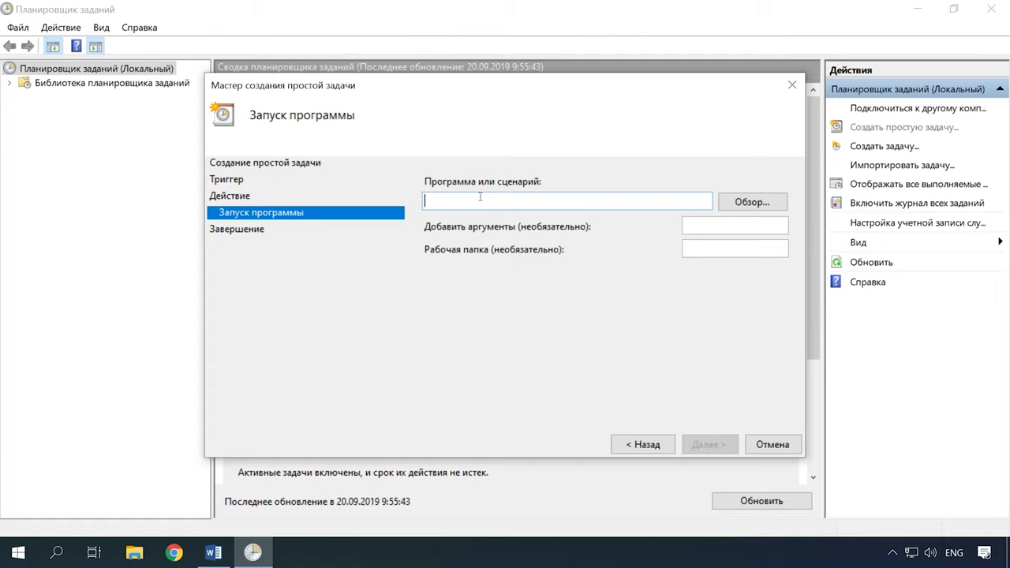
Step: Choose C:\Program Files\CCleaner\CCleaner64.exe as the program to run and finish creating the basic task
click(748, 203)
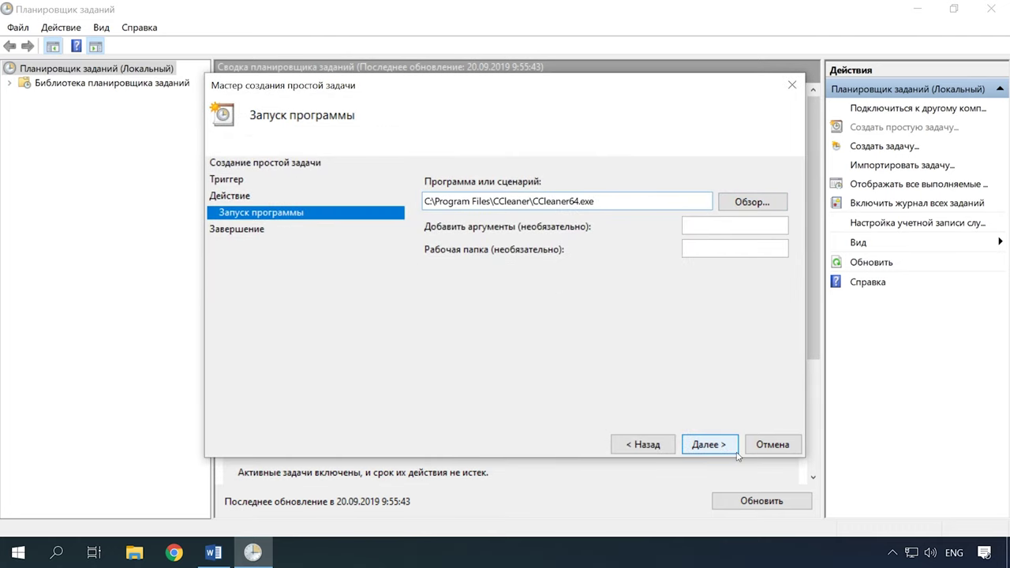
click(708, 445)
click(484, 402)
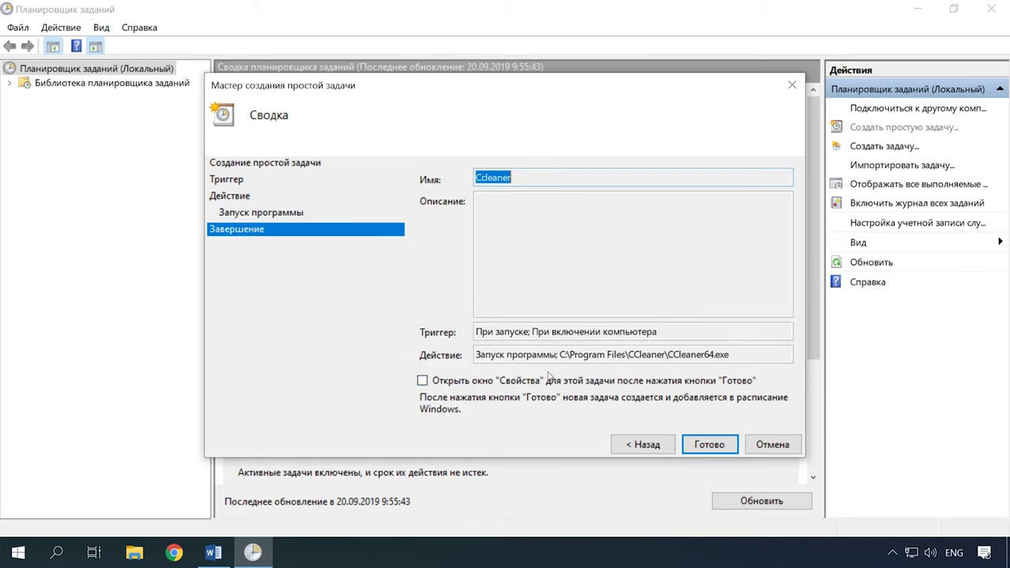
click(710, 447)
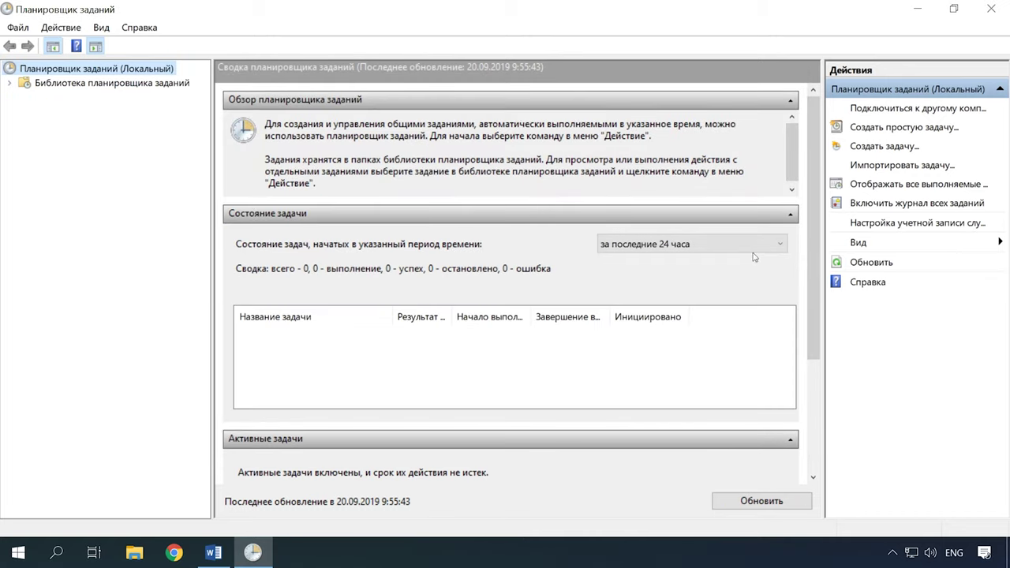
Step: Delete the Ccleaner task from the Task Scheduler library
click(86, 85)
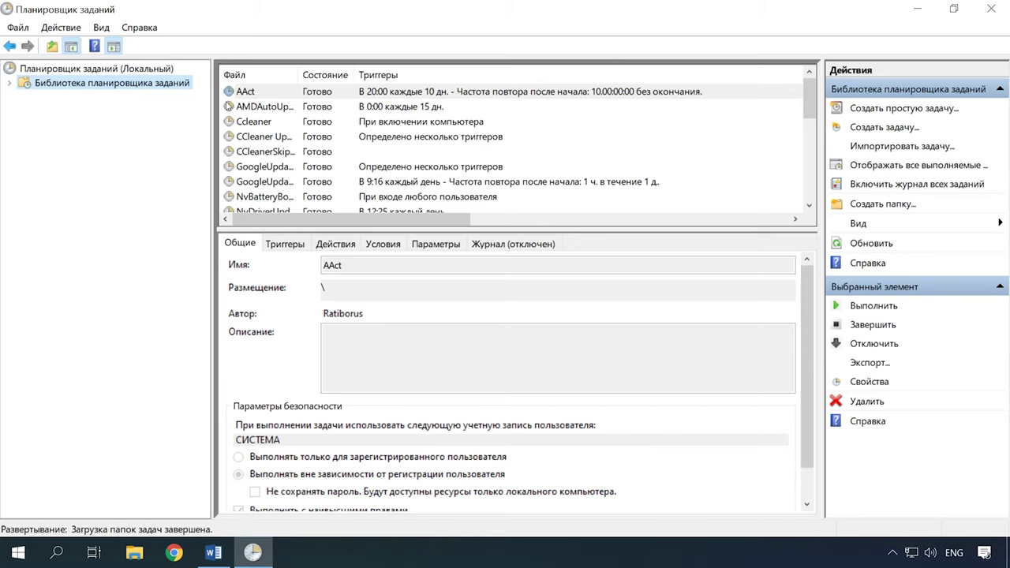
click(255, 123)
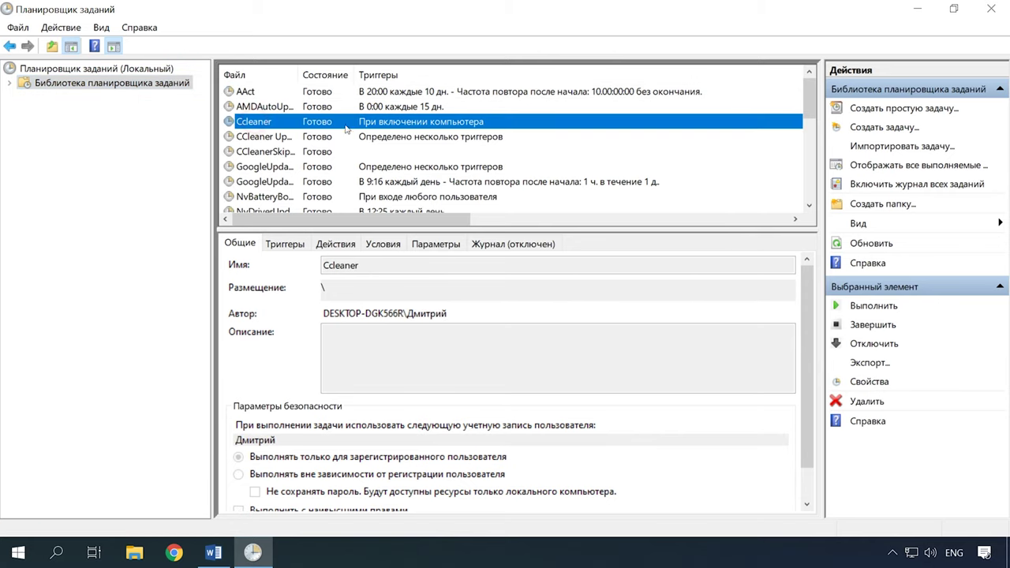
click(839, 405)
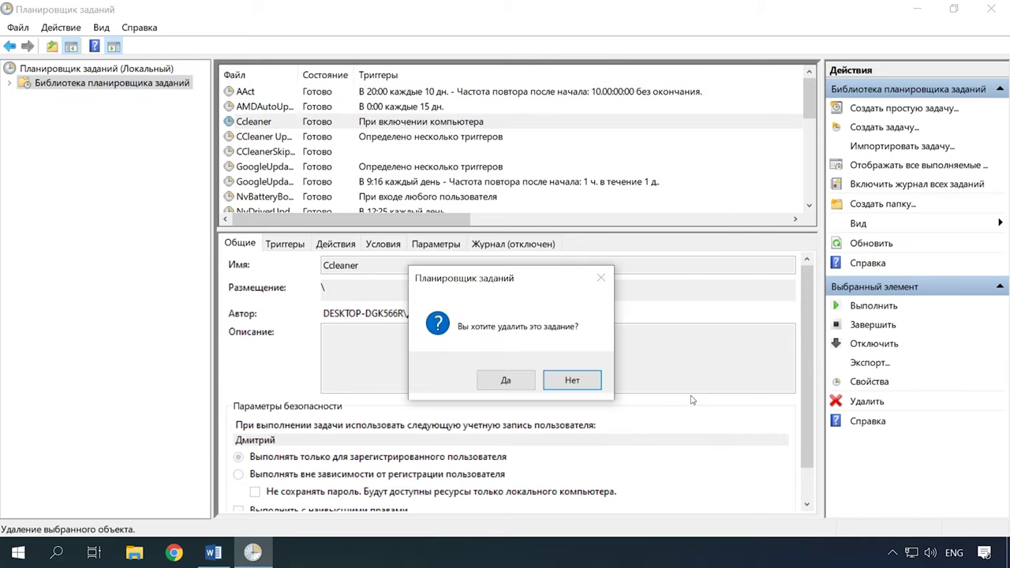
click(506, 380)
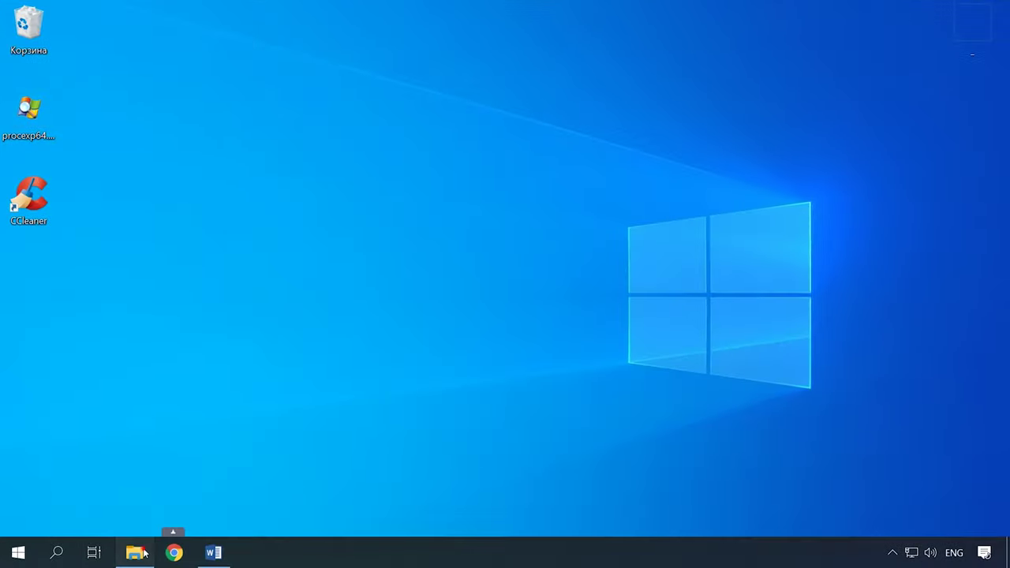
Step: Switch to the current user's Startup folder in File Explorer and paste a copy of the desktop CCleaner shortcut into it
click(146, 545)
click(807, 126)
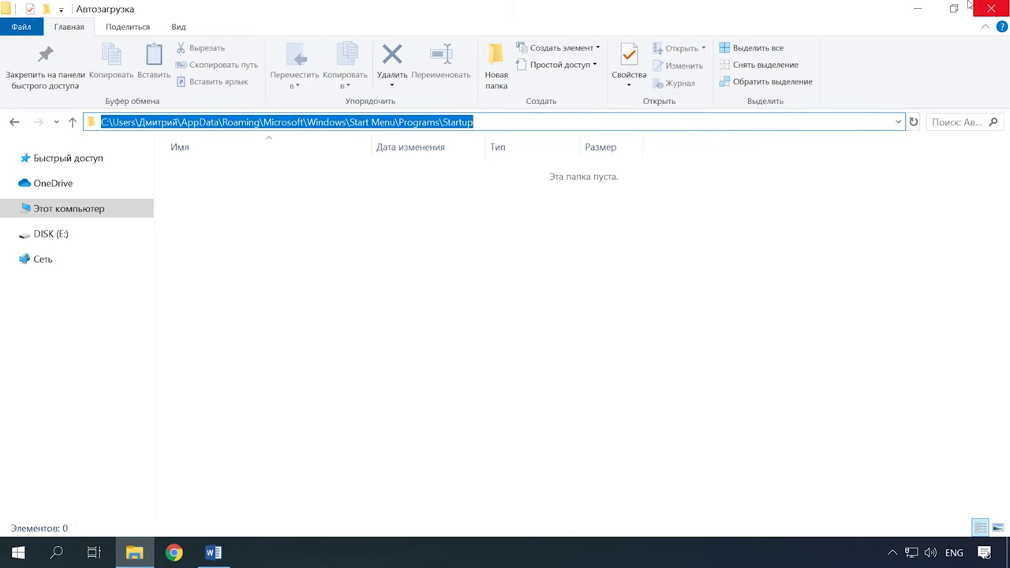
click(918, 8)
right_click(30, 198)
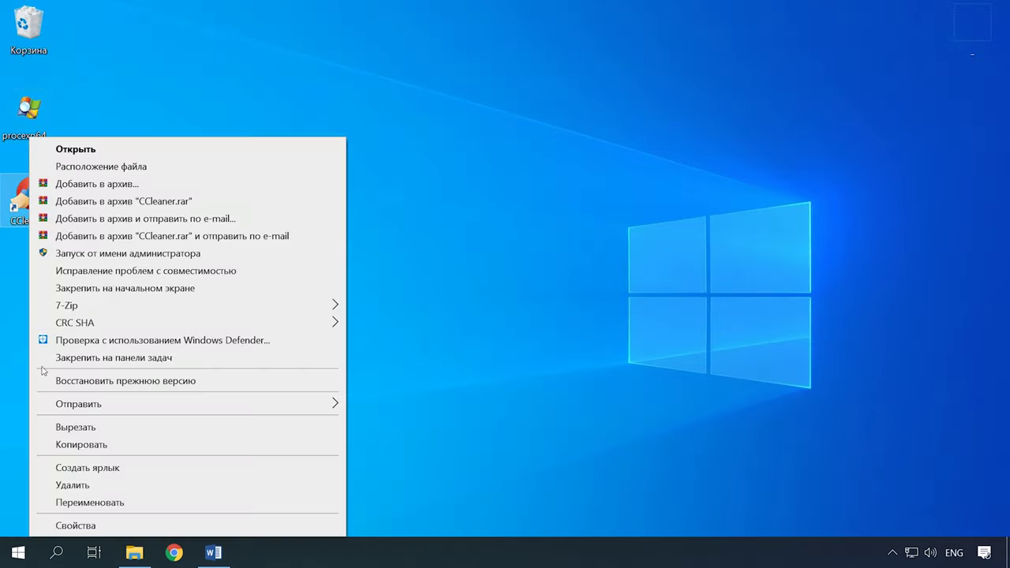
click(103, 445)
click(136, 553)
right_click(339, 271)
click(408, 385)
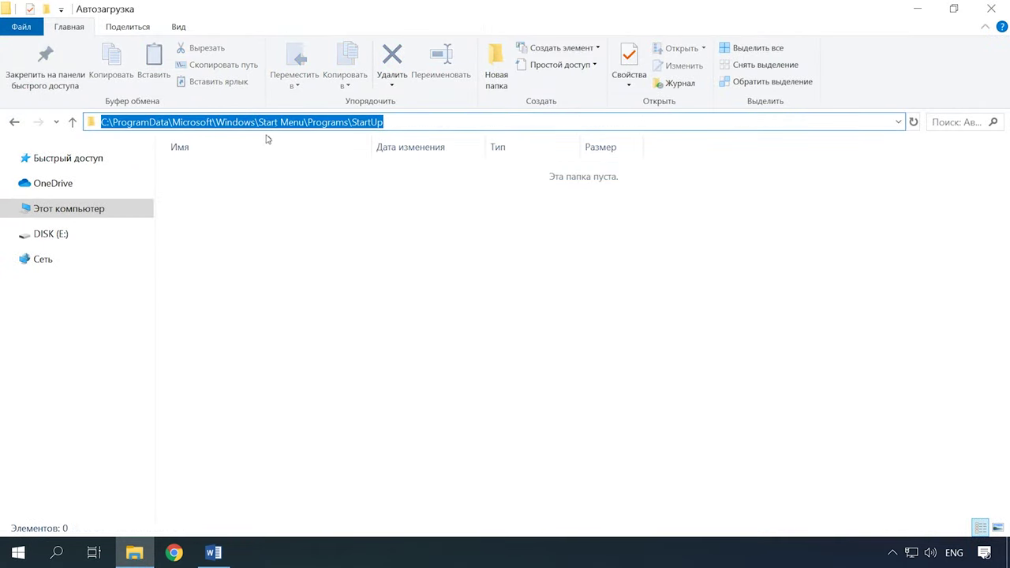
click(320, 232)
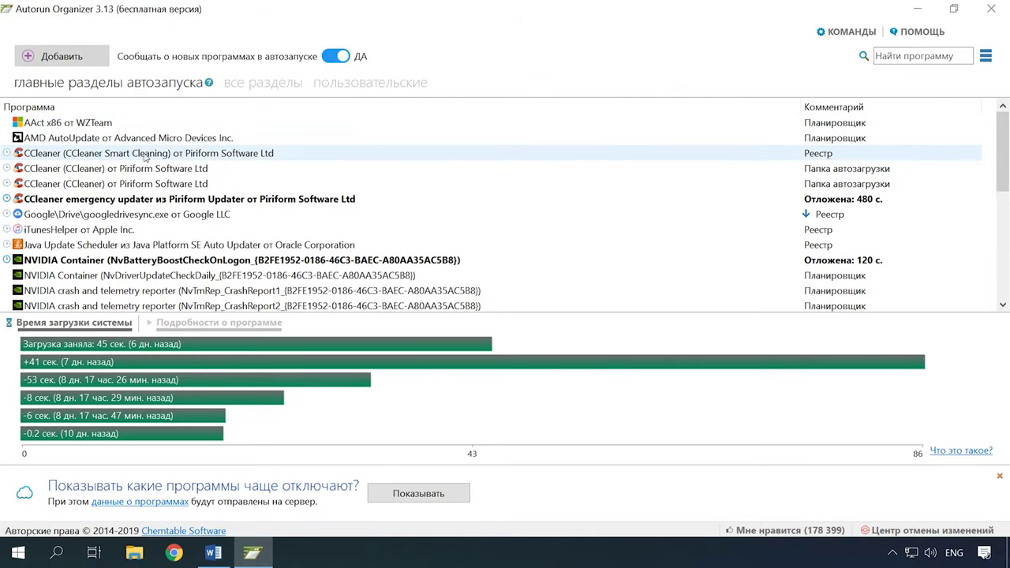
Step: Examine the details of the three CCleaner startup entries and the custom load-delay setting for CCleaner Smart Cleaning, leaving the delay unset
click(141, 168)
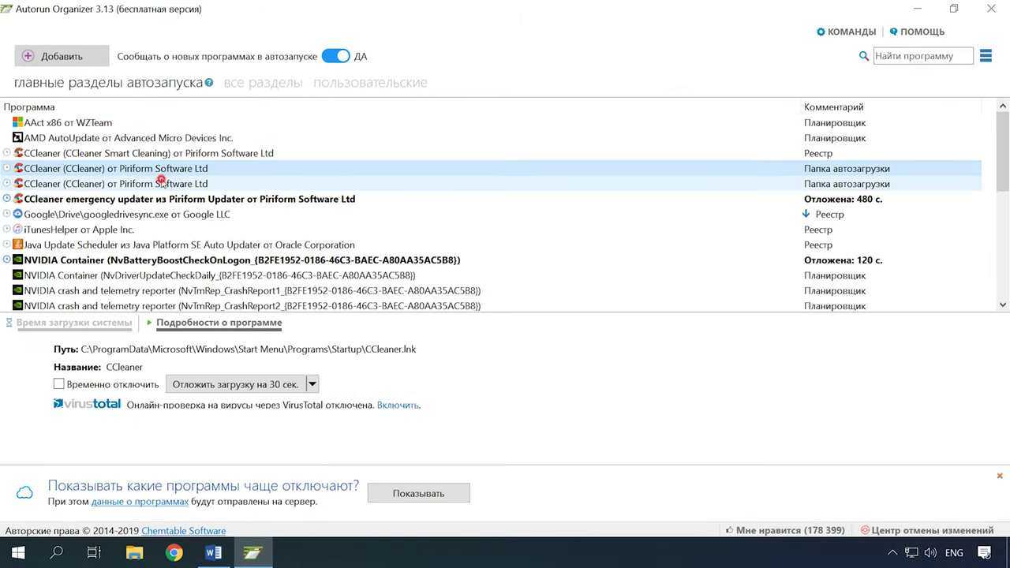
click(161, 182)
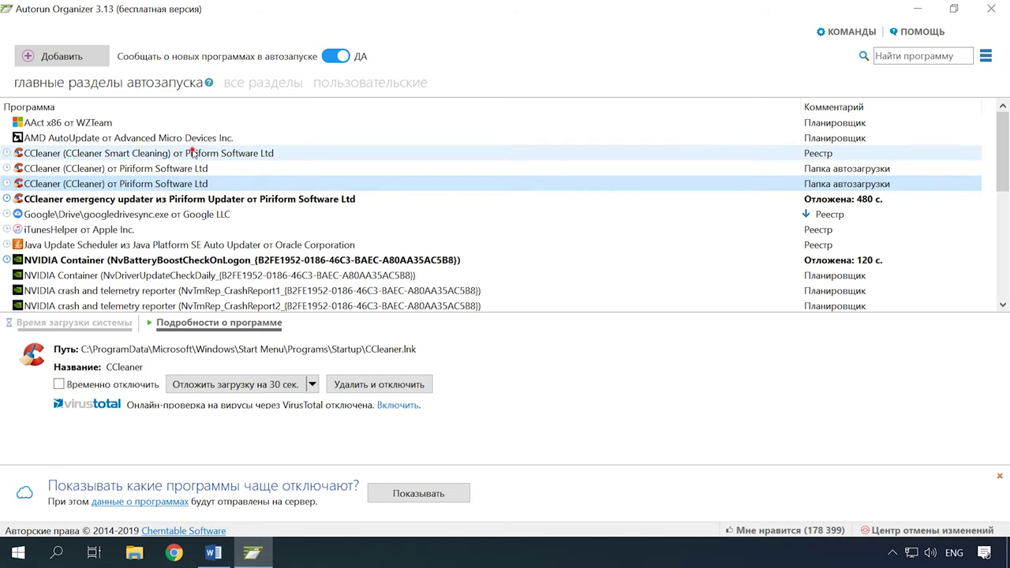
click(191, 153)
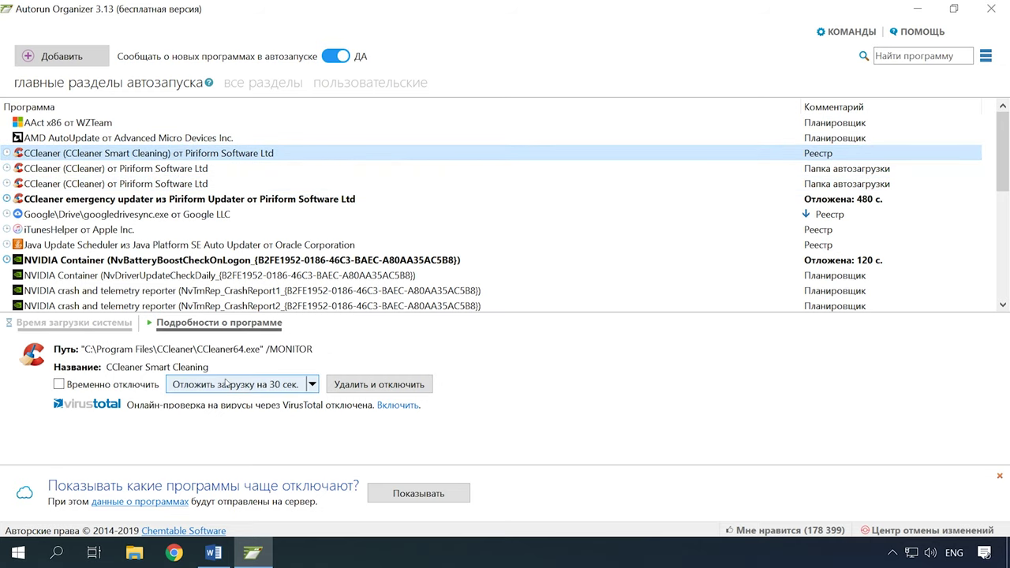
click(312, 386)
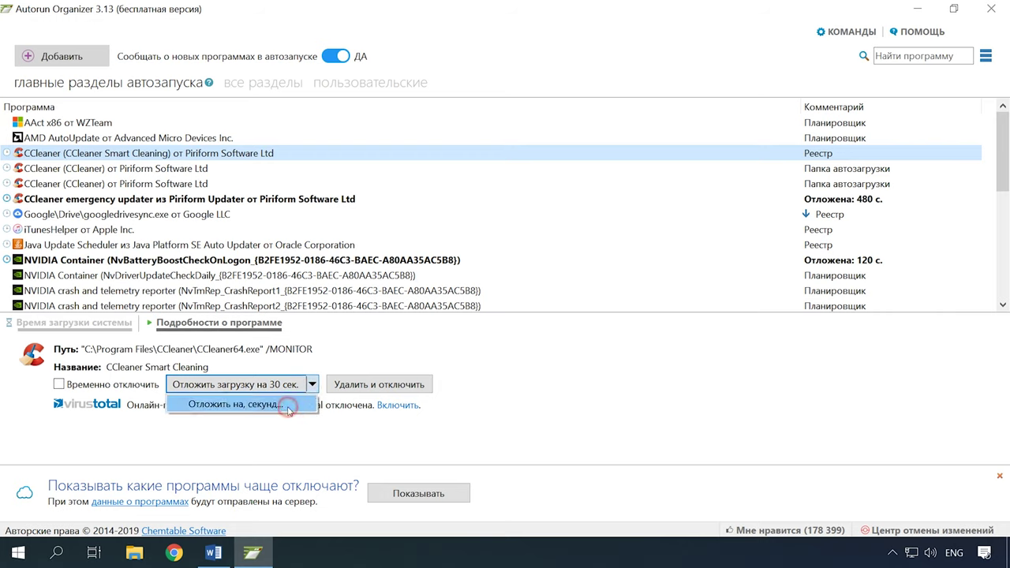
click(288, 409)
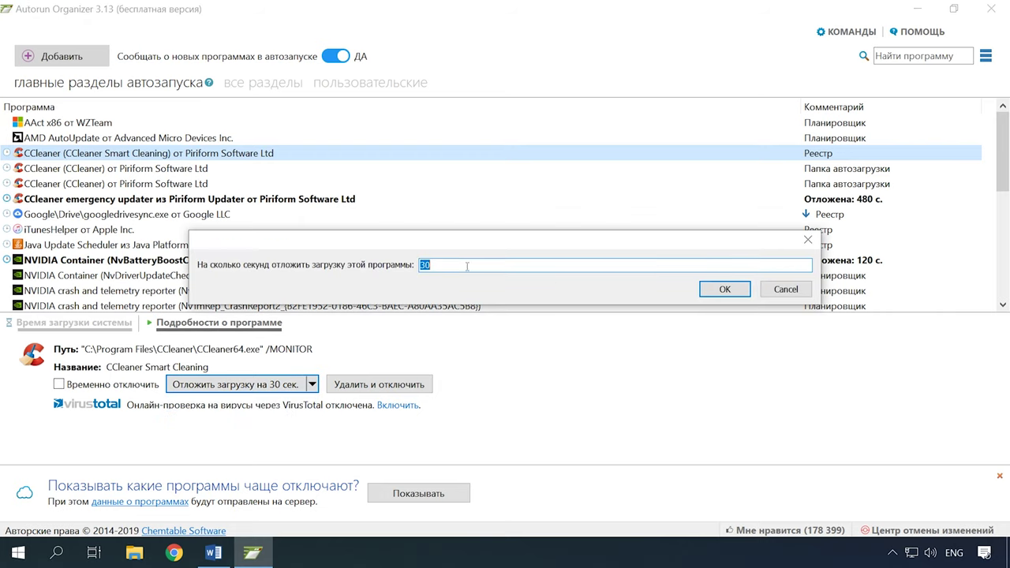
click(786, 290)
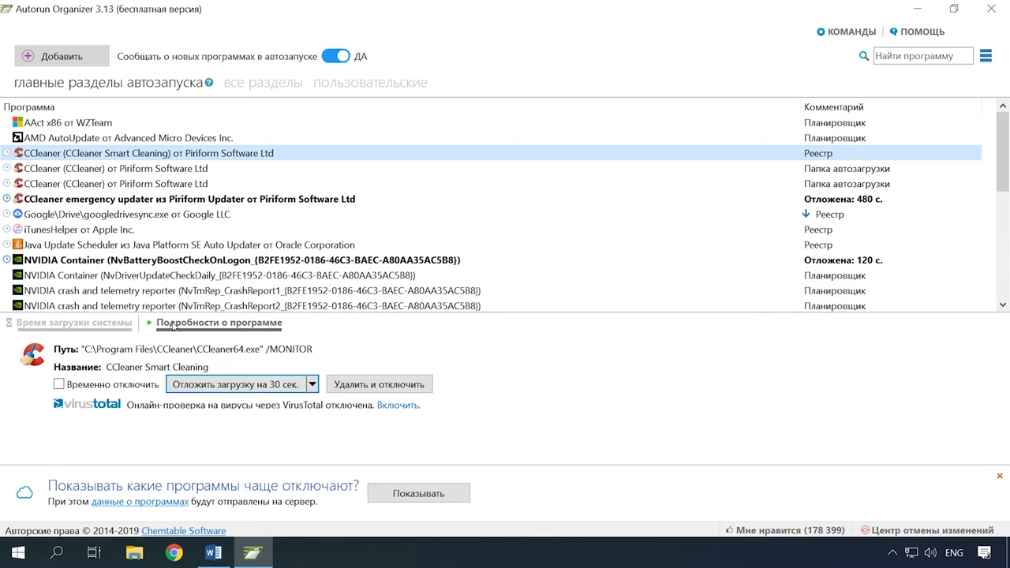
Step: Delete and disable (Удалить и отключить) the CCleaner autorun entry located in the current user's Startup folder
click(136, 169)
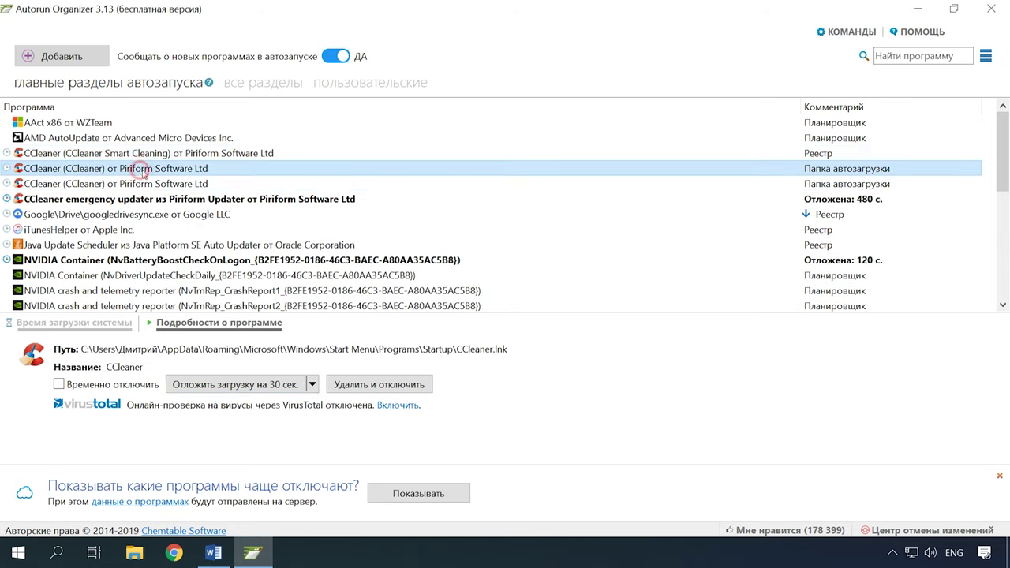
right_click(834, 172)
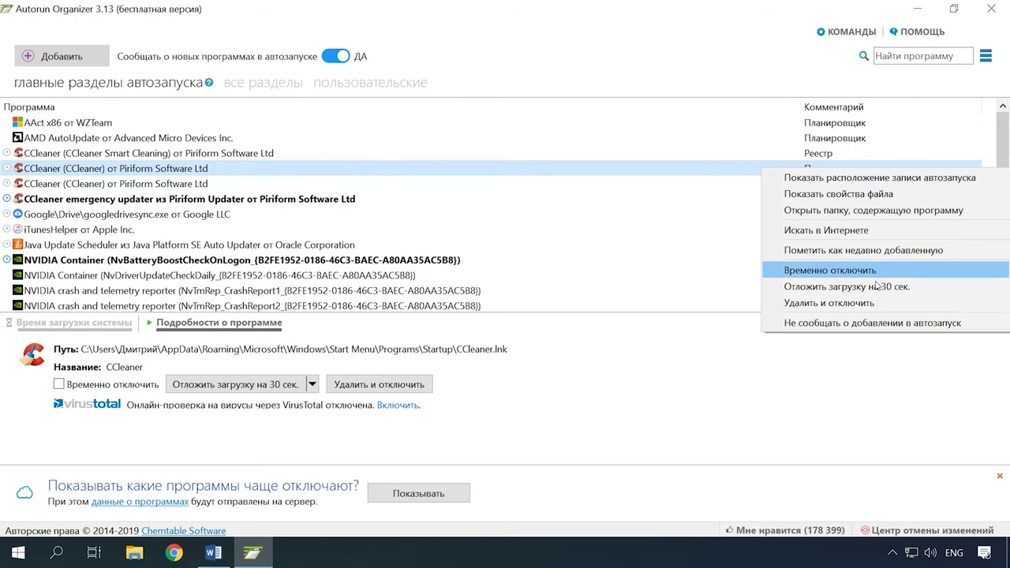
click(858, 304)
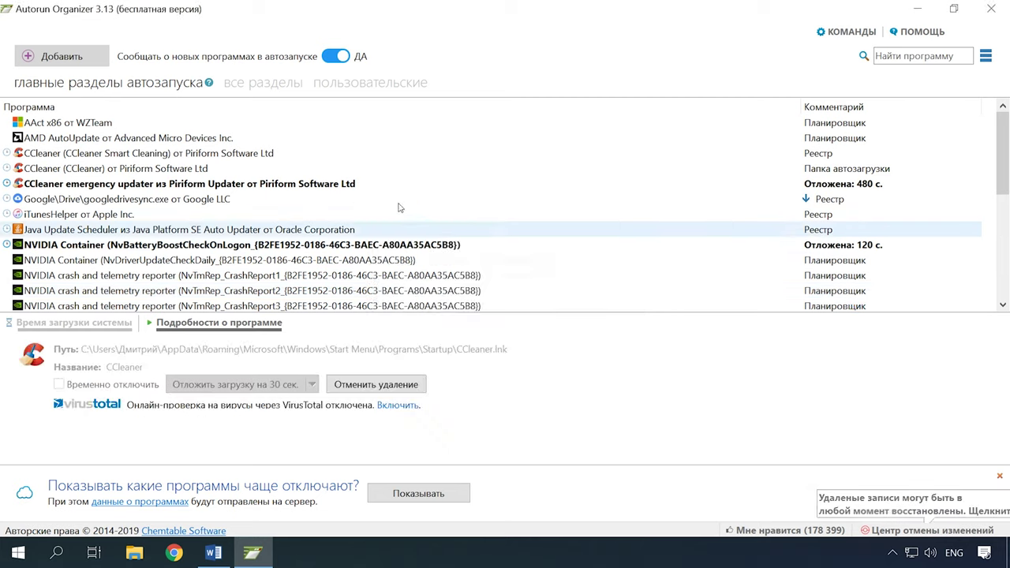
Step: Open the available actions for the remaining CCleaner entry in the all-users Startup folder under C:\ProgramData
click(150, 169)
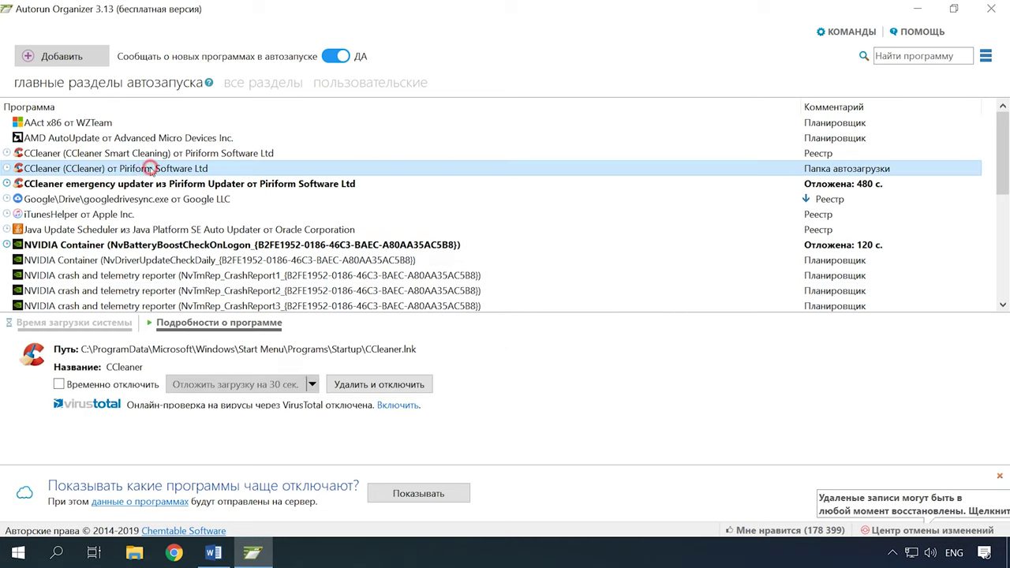
right_click(843, 170)
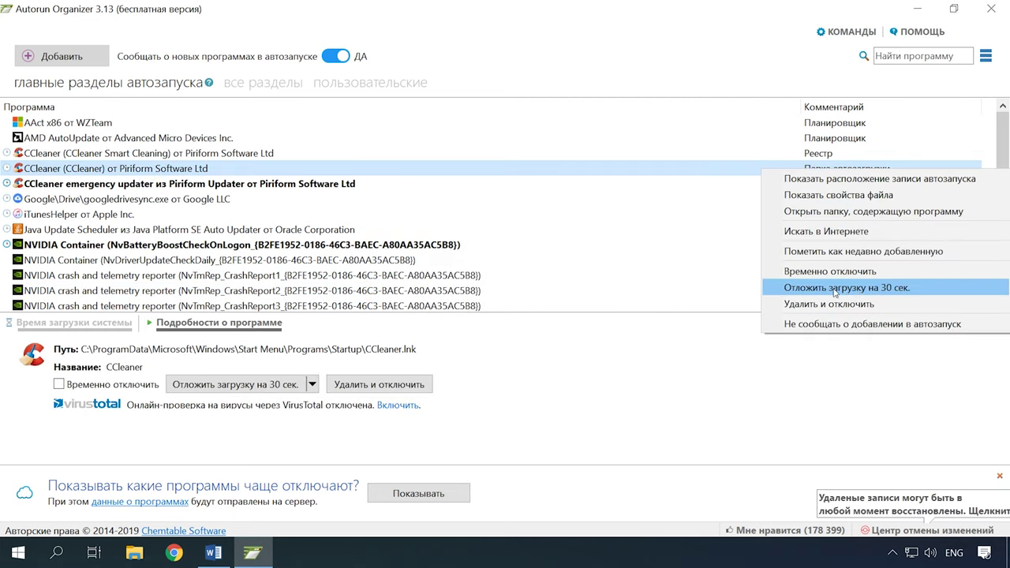